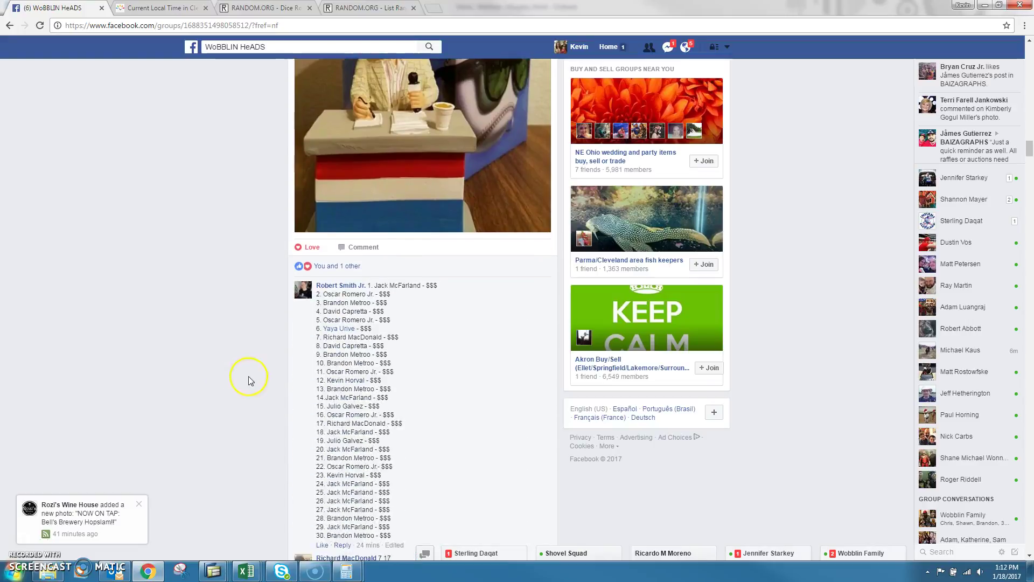
pyautogui.scroll(-3, 340, 388)
pyautogui.scroll(-3, 441, 396)
pyautogui.scroll(-8, 441, 396)
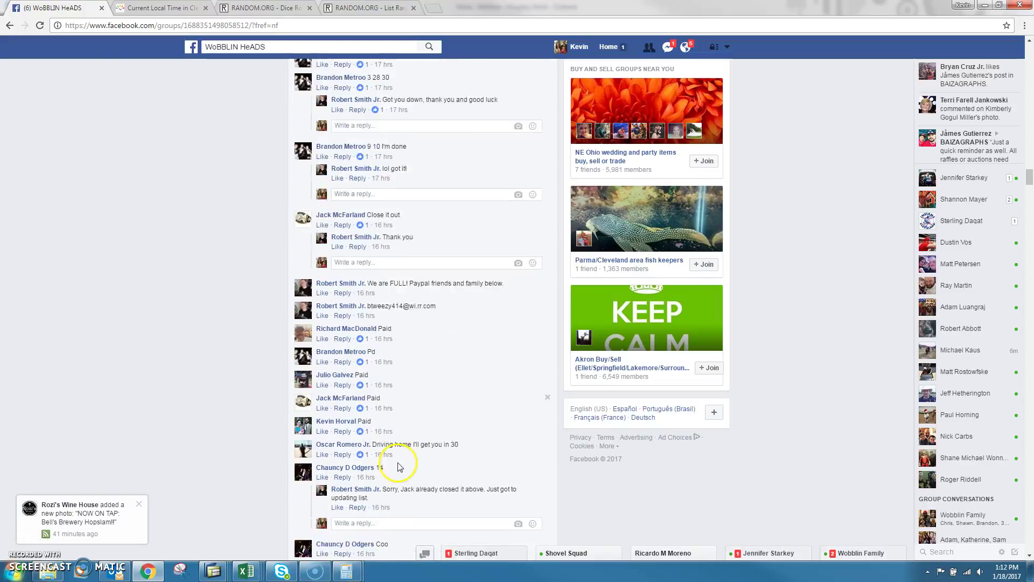
pyautogui.scroll(-3, 395, 475)
pyautogui.scroll(-4, 395, 476)
pyautogui.scroll(-4, 395, 475)
pyautogui.scroll(-5, 395, 475)
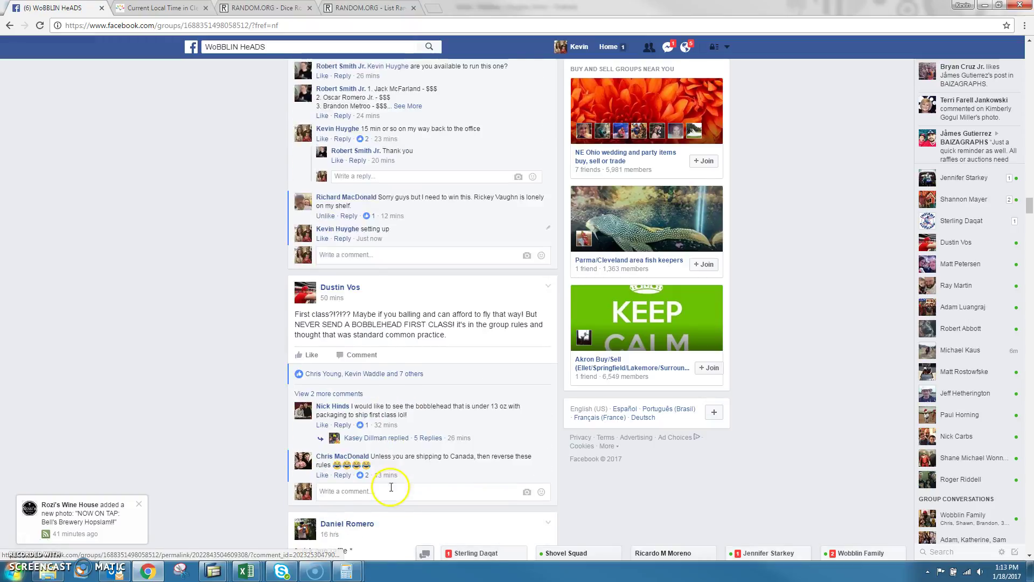
pyautogui.scroll(-4, 380, 323)
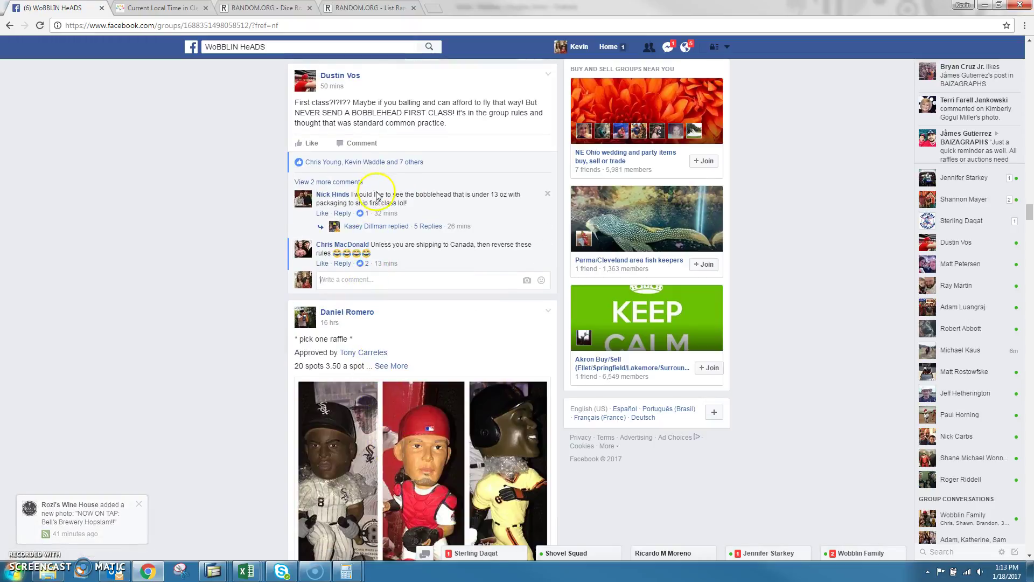
pyautogui.scroll(3, 367, 282)
pyautogui.scroll(3, 366, 282)
pyautogui.scroll(2, 355, 324)
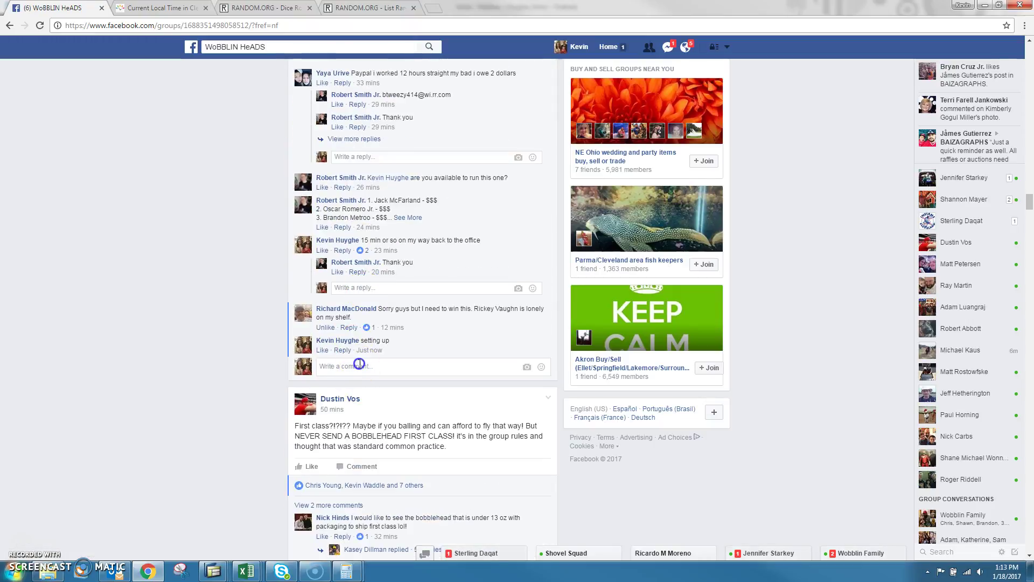
pyautogui.write('live')
# Post 'live' on Facebook, paste the 30-spot list into List Randomizer, and roll two dice
pyautogui.press('Return')
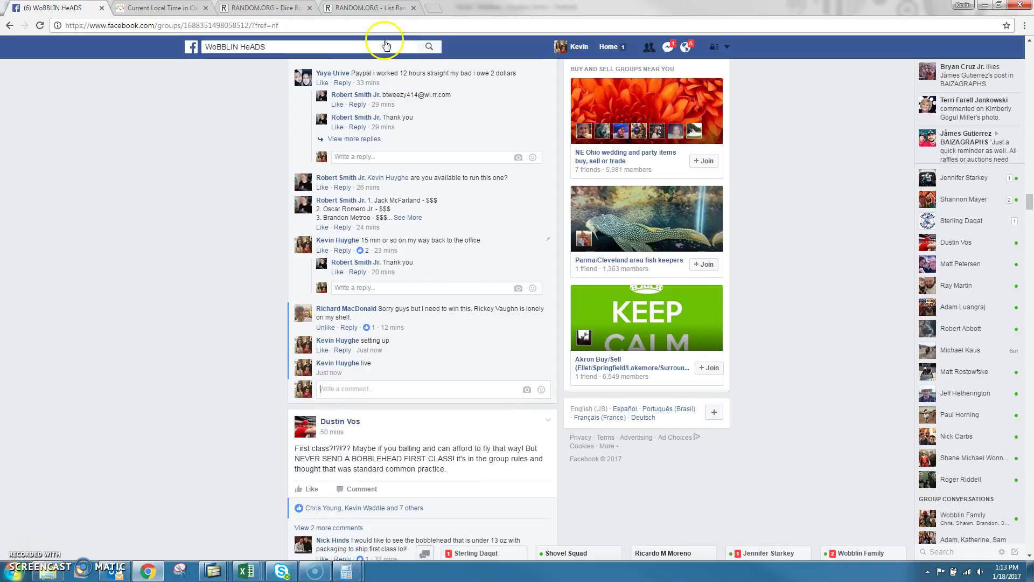
pyautogui.click(197, 7)
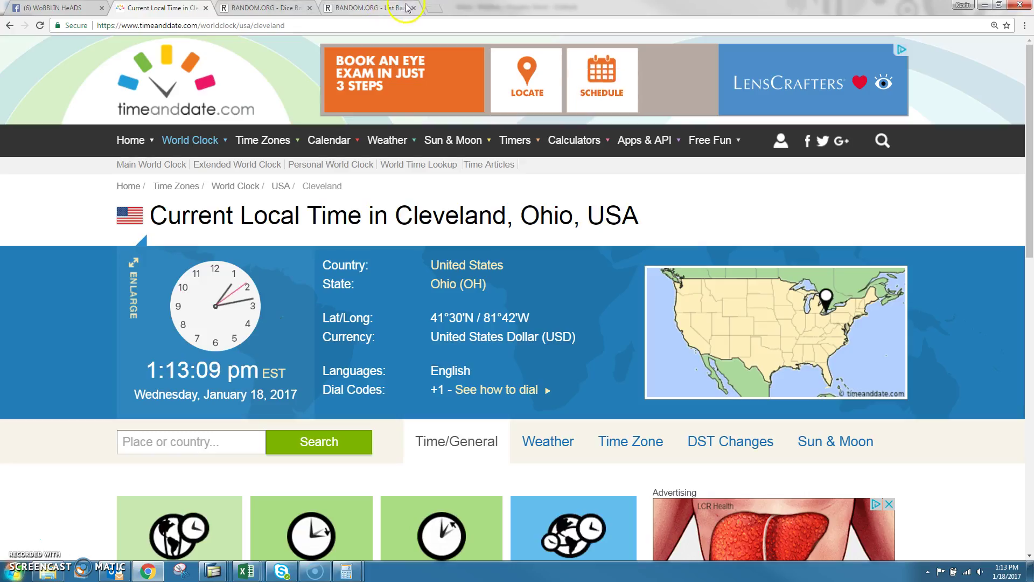
pyautogui.click(388, 7)
pyautogui.scroll(-1, 354, 242)
pyautogui.click(321, 380)
pyautogui.hotkey('ctrl', 'v')
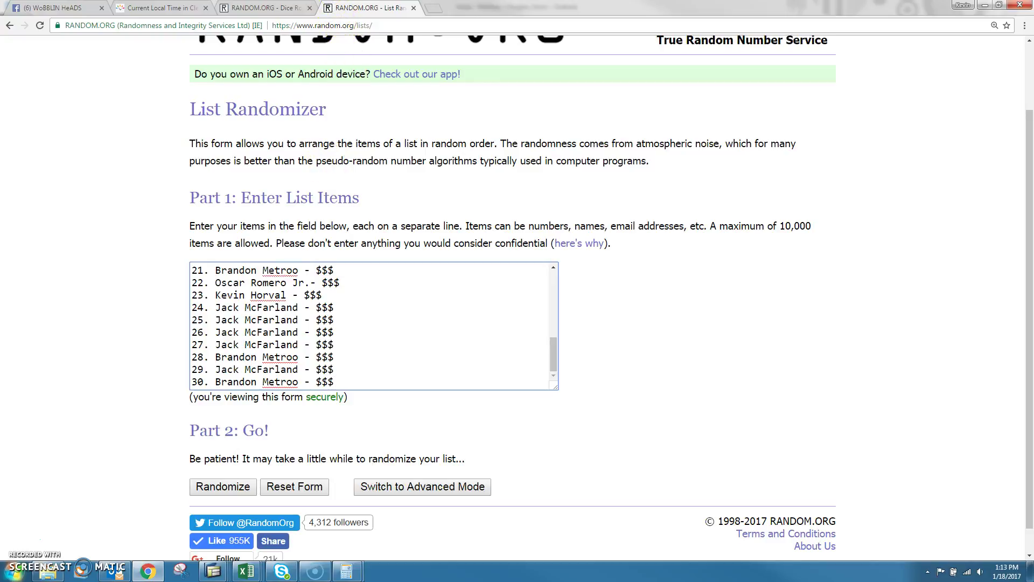
pyautogui.click(266, 8)
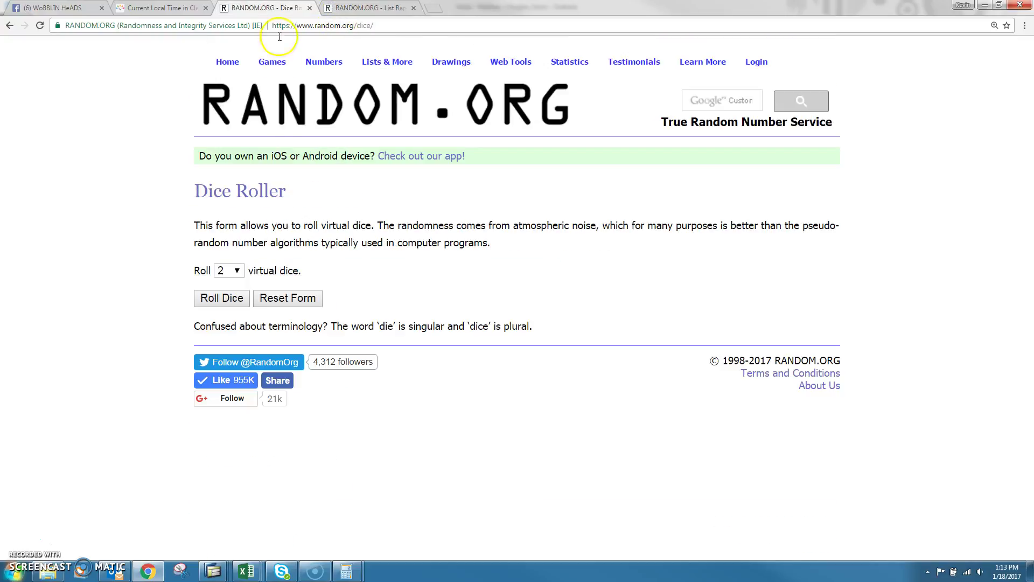
pyautogui.click(222, 298)
# Shuffle the 30-spot raffle list eight times, glancing briefly at the Dice Roller tab
pyautogui.click(370, 7)
pyautogui.scroll(-1, 517, 324)
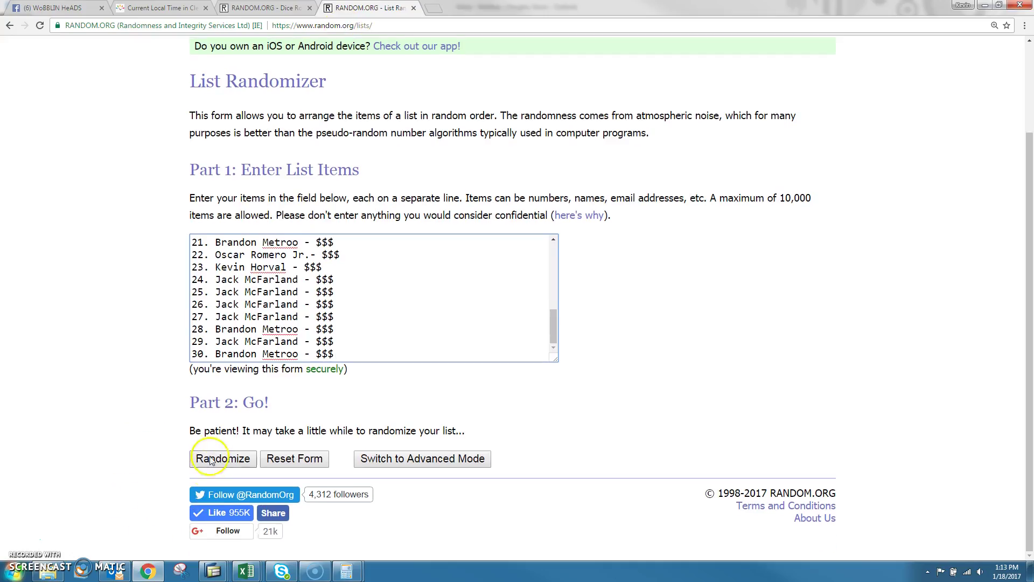
pyautogui.click(208, 454)
pyautogui.scroll(-3, 517, 323)
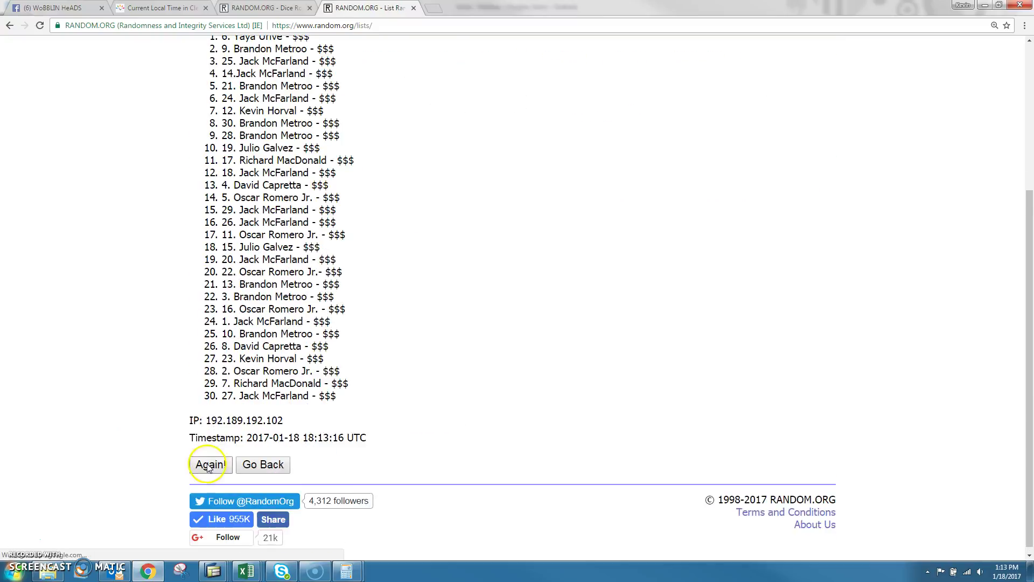
pyautogui.click(212, 465)
pyautogui.scroll(-3, 203, 470)
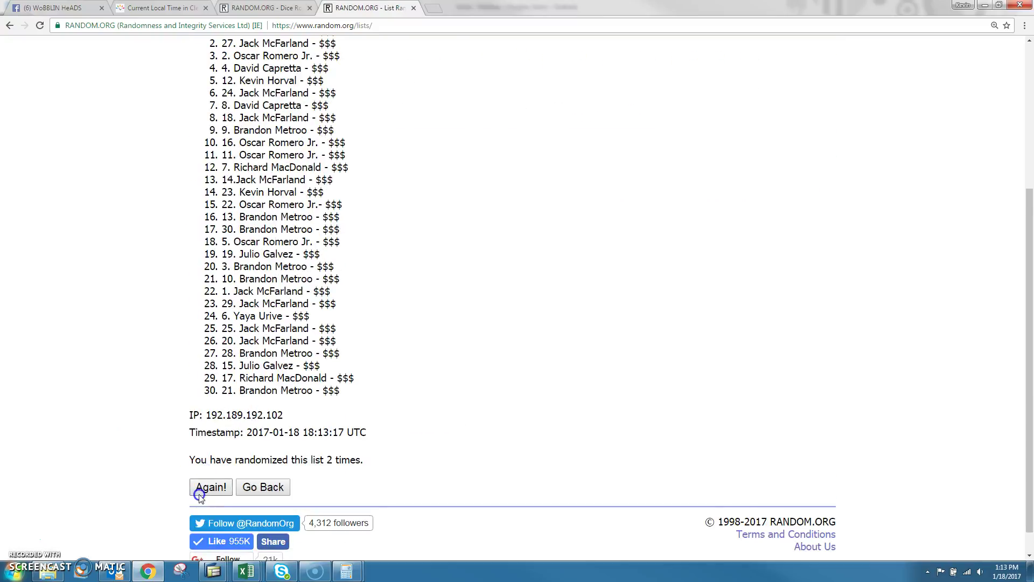
pyautogui.click(207, 491)
pyautogui.scroll(-3, 206, 491)
pyautogui.click(206, 490)
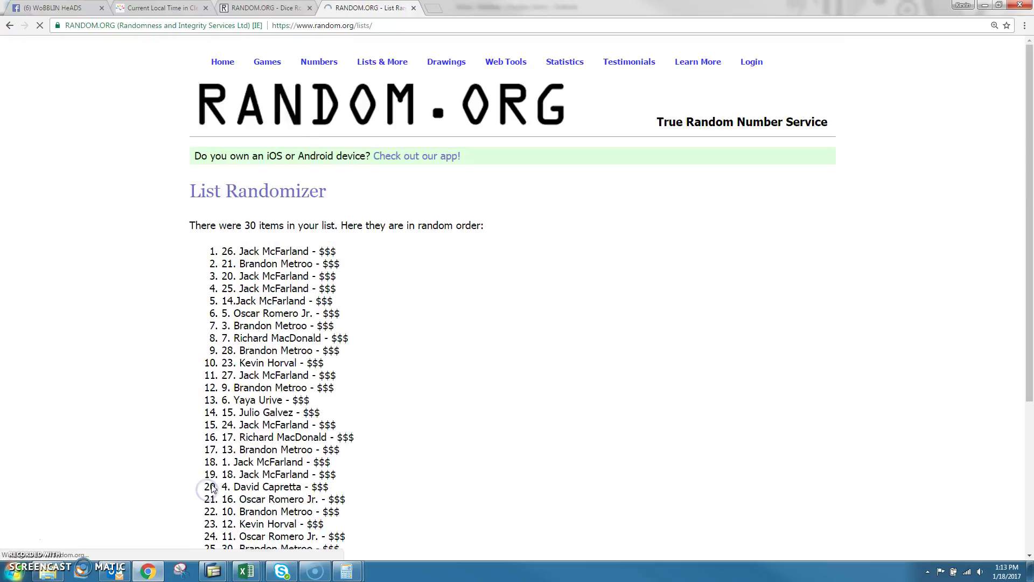
pyautogui.scroll(-3, 211, 490)
pyautogui.click(211, 487)
pyautogui.scroll(-3, 211, 487)
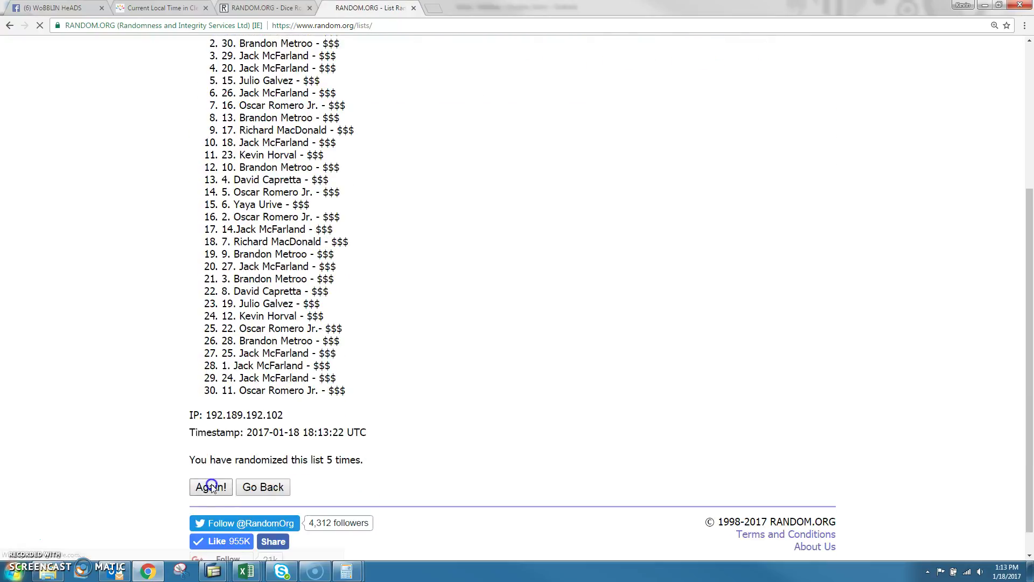
pyautogui.click(211, 487)
pyautogui.scroll(-3, 211, 487)
pyautogui.click(211, 487)
pyautogui.scroll(-3, 212, 487)
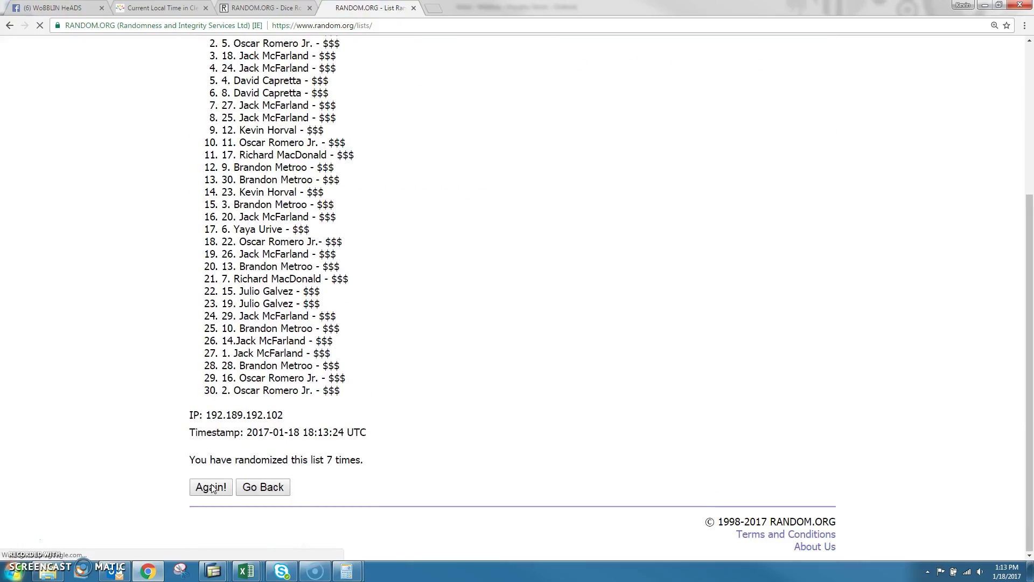
pyautogui.click(212, 487)
pyautogui.scroll(-3, 211, 486)
pyautogui.scroll(-2, 283, 453)
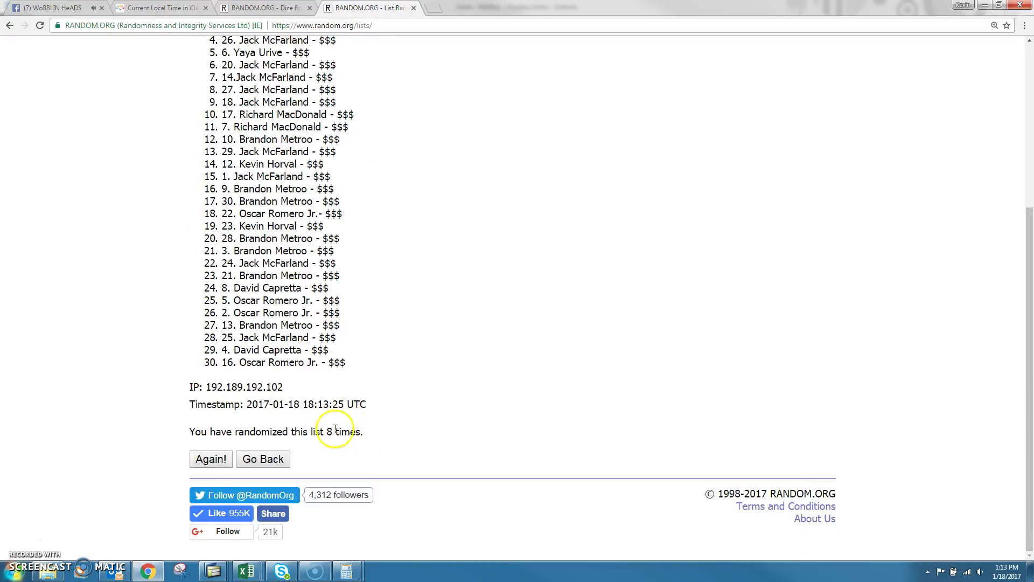
pyautogui.hotkey('ctrl', 'shift', 'Tab')
pyautogui.hotkey('ctrl', 'Tab')
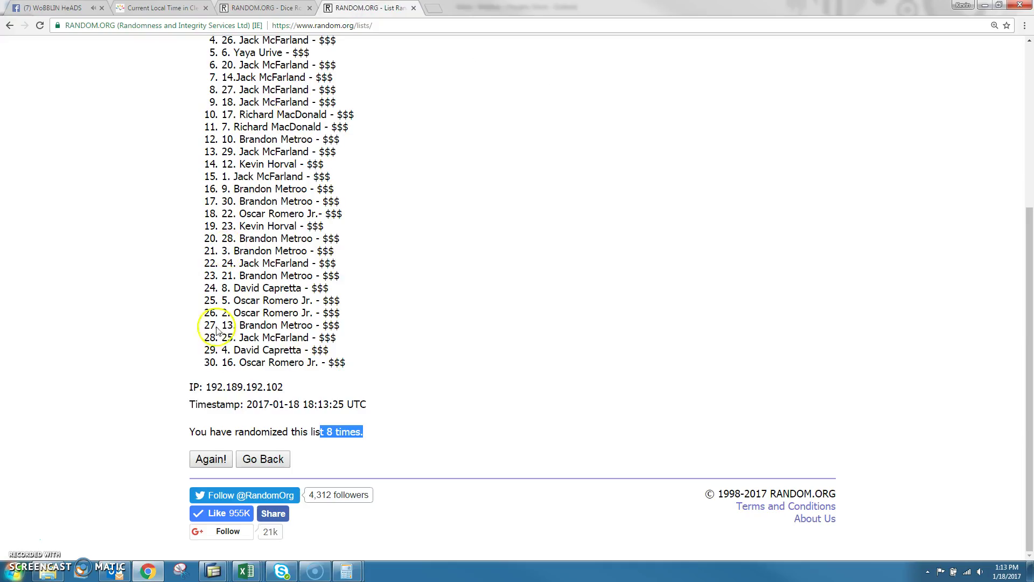
pyautogui.click(194, 463)
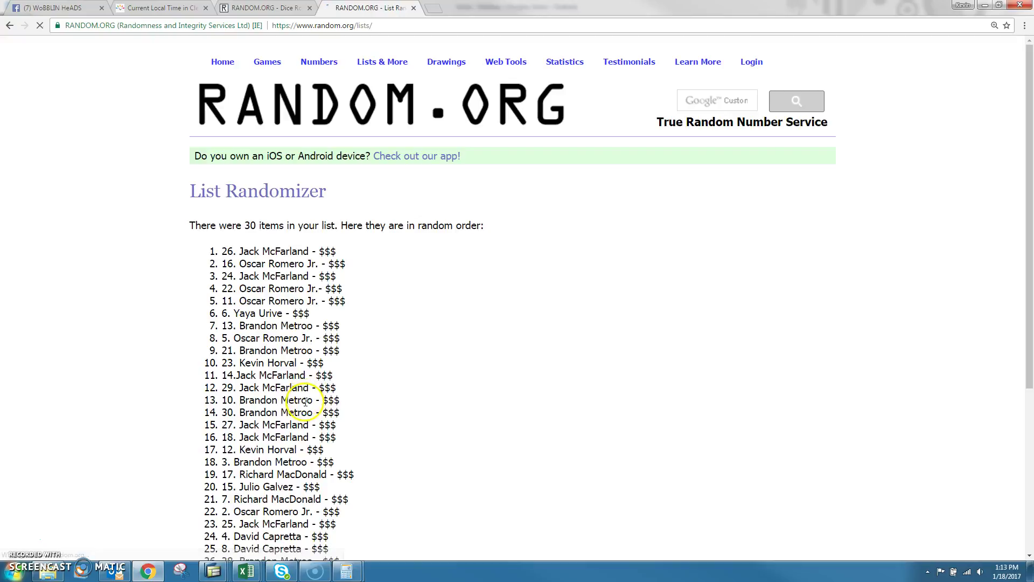
pyautogui.keyDown('ctrl'); pyautogui.scroll(5, 299, 396); pyautogui.keyUp('ctrl')
pyautogui.moveTo(65, 395); pyautogui.dragTo(219, 396)
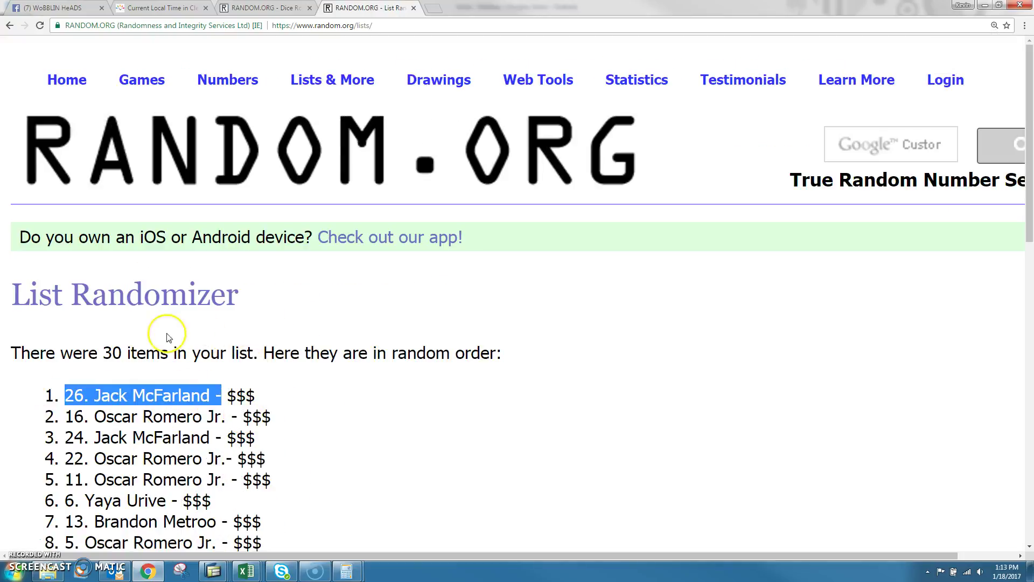
pyautogui.moveTo(162, 352); pyautogui.dragTo(61, 353)
pyautogui.moveTo(64, 395); pyautogui.dragTo(320, 401)
pyautogui.click(319, 402)
pyautogui.scroll(-5, 364, 404)
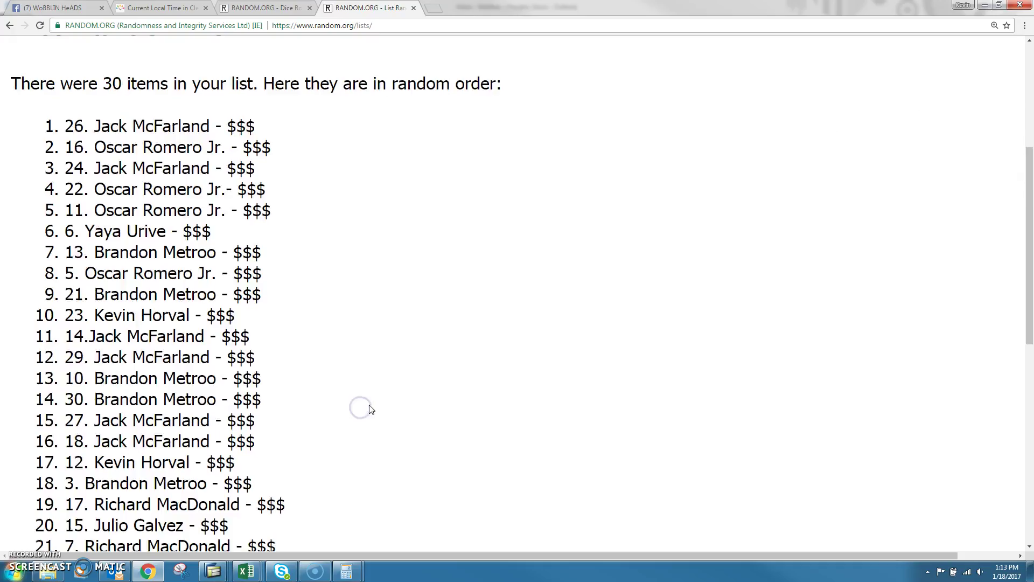
pyautogui.scroll(-5, 283, 399)
pyautogui.scroll(-3, 259, 396)
# Highlight the '9 randomizations' count and switch back through the tabs to the local-time page
pyautogui.moveTo(233, 372); pyautogui.dragTo(307, 371)
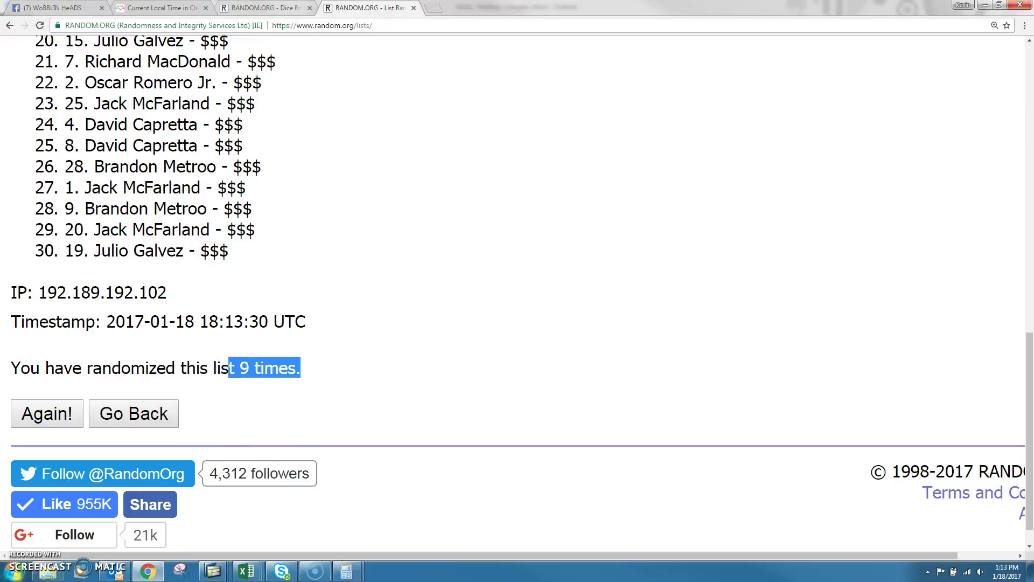
pyautogui.hotkey('ctrl', 'shift', 'Tab')
pyautogui.hotkey('ctrl', 'shift', 'Tab')
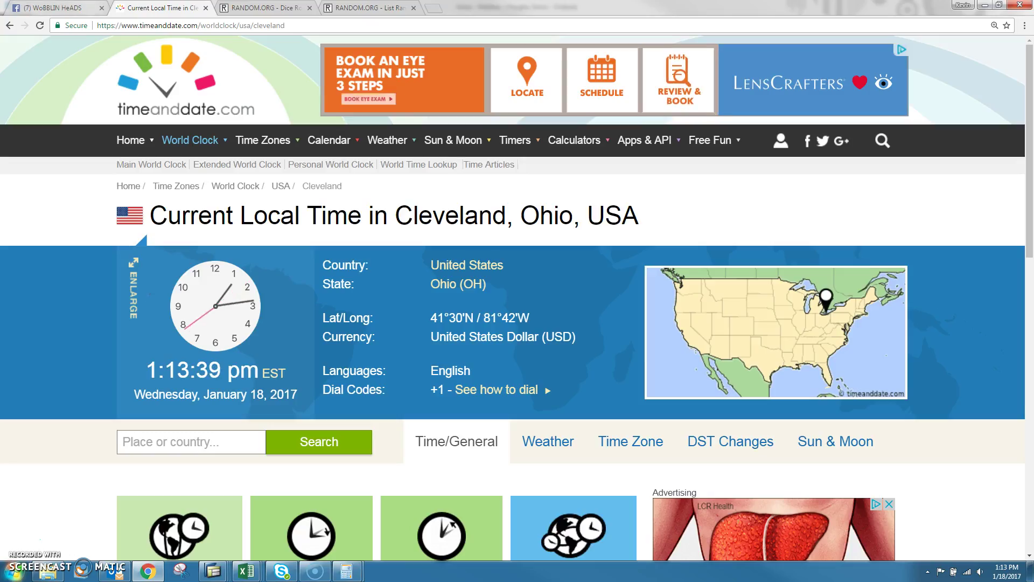
pyautogui.hotkey('ctrl', 'shift', 'Tab')
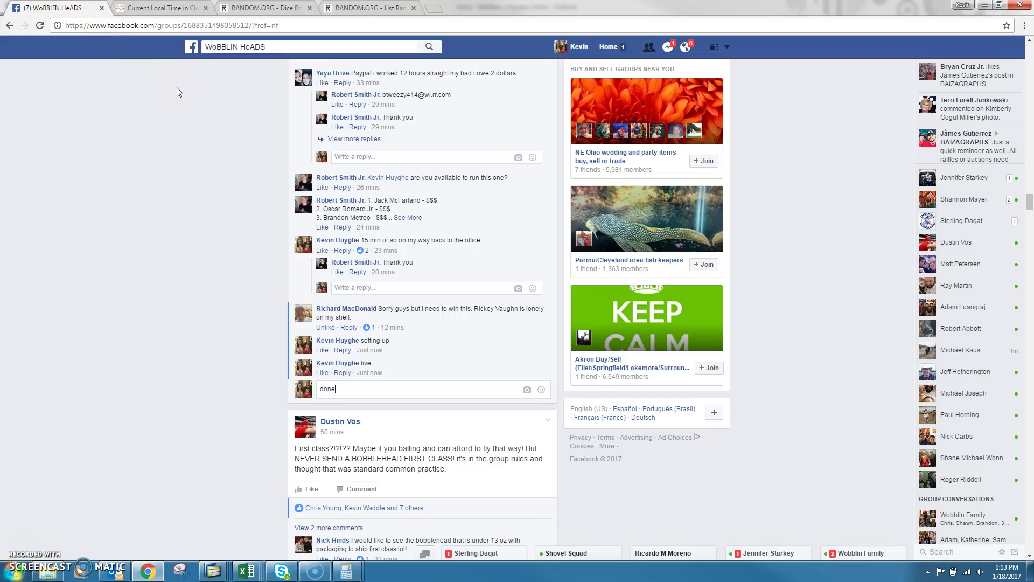